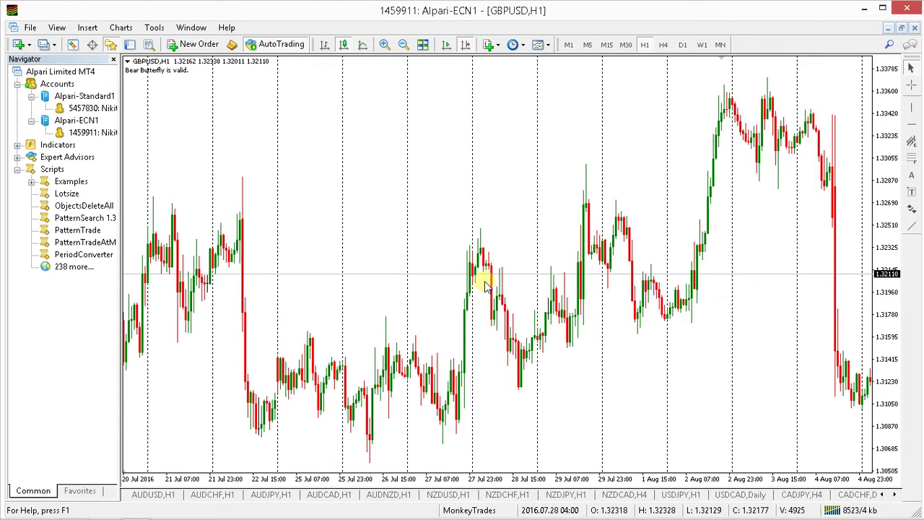
# Draw connected red trend-line legs forming a W zigzag down from the late-July high.
pyautogui.click(911, 226)
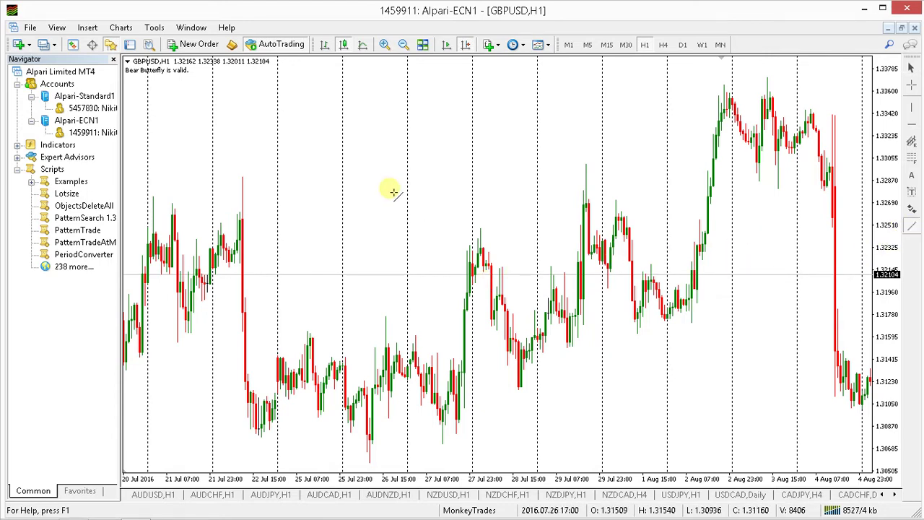
pyautogui.moveTo(281, 118); pyautogui.dragTo(335, 248)
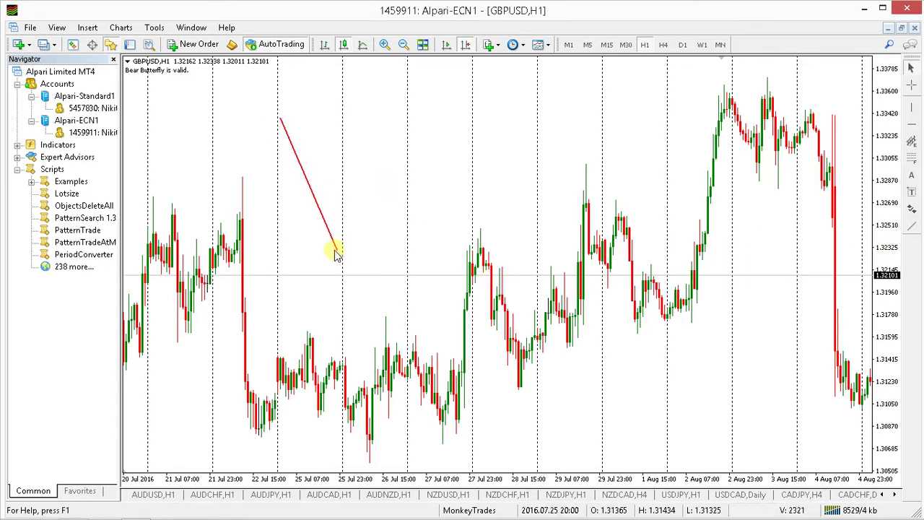
pyautogui.click(911, 225)
pyautogui.moveTo(337, 248); pyautogui.dragTo(361, 170)
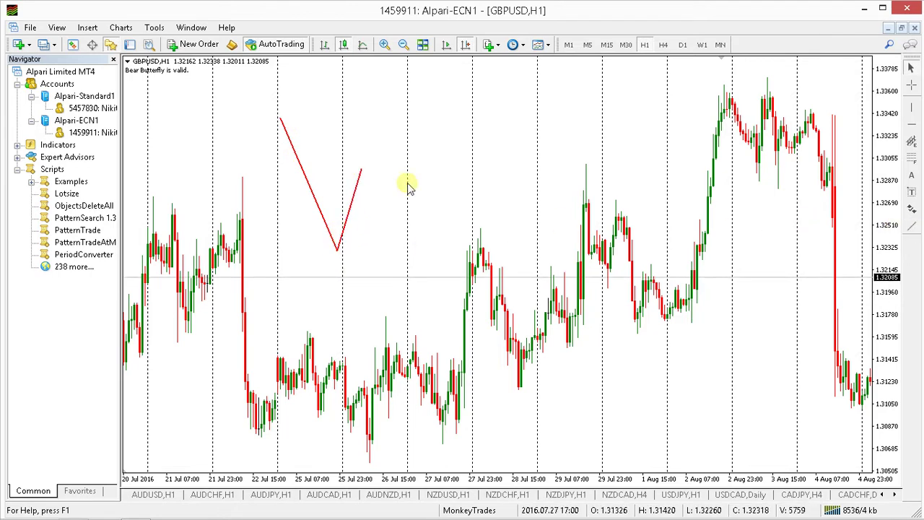
pyautogui.click(911, 226)
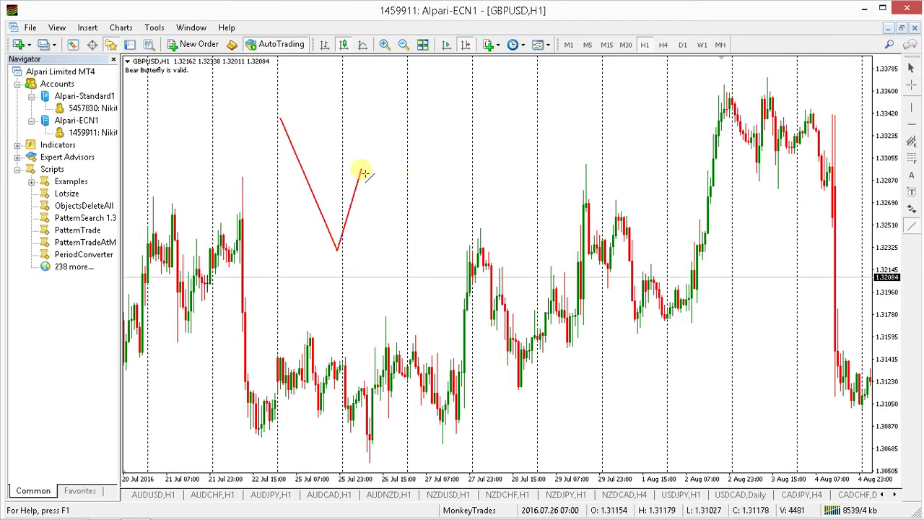
pyautogui.moveTo(362, 171)
pyautogui.mouseDown()
pyautogui.moveTo(397, 214)
pyautogui.moveTo(436, 140)
pyautogui.mouseUp()
pyautogui.click(911, 226)
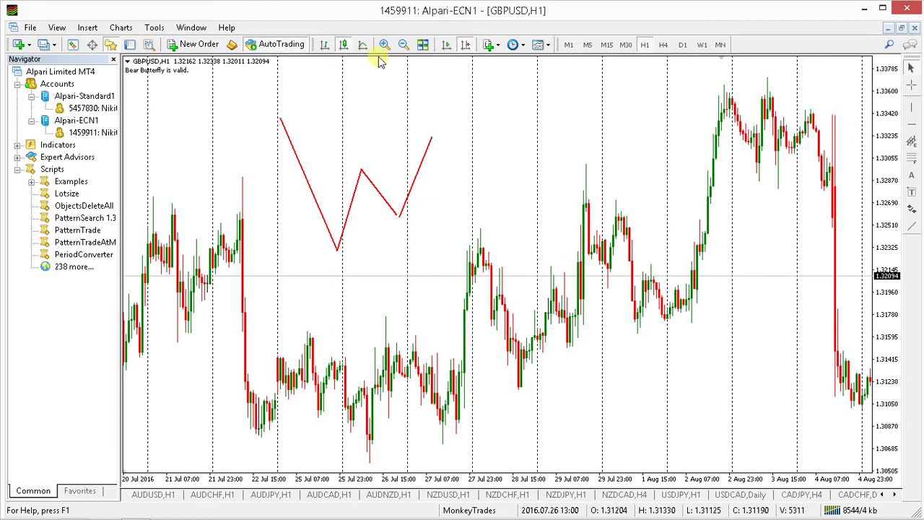
pyautogui.click(87, 28)
# Enclose the W in a filled rectangle and raise its last leg's endpoint slightly.
pyautogui.moveTo(125, 134)
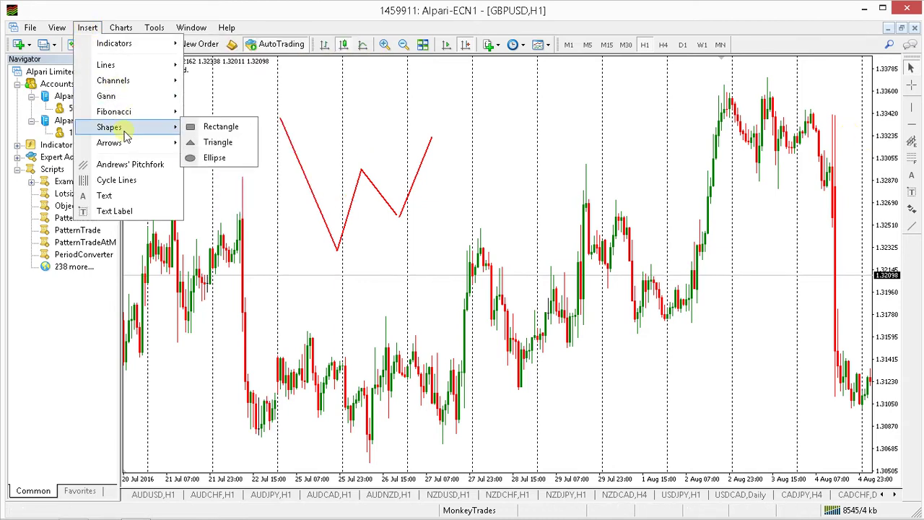
pyautogui.click(207, 126)
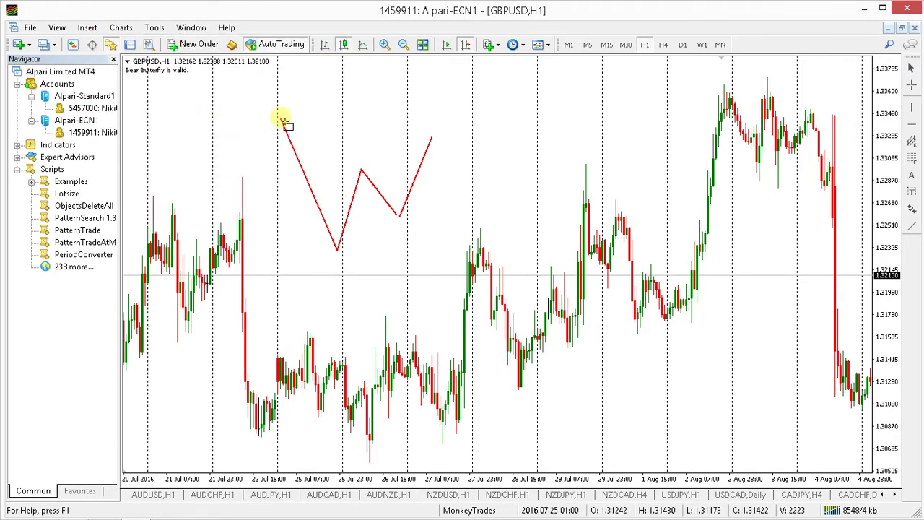
pyautogui.moveTo(280, 117); pyautogui.dragTo(528, 255)
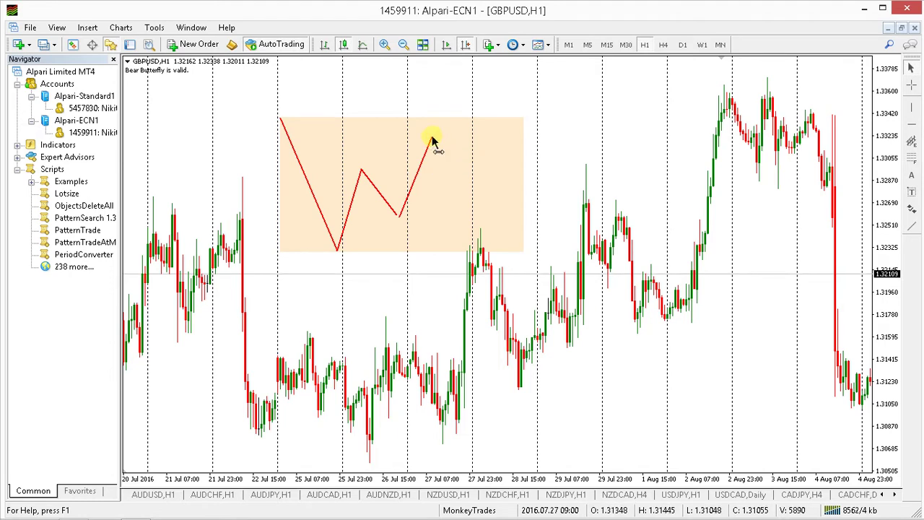
pyautogui.moveTo(431, 138)
pyautogui.mouseDown()
pyautogui.moveTo(451, 94)
pyautogui.moveTo(438, 135)
pyautogui.mouseUp()
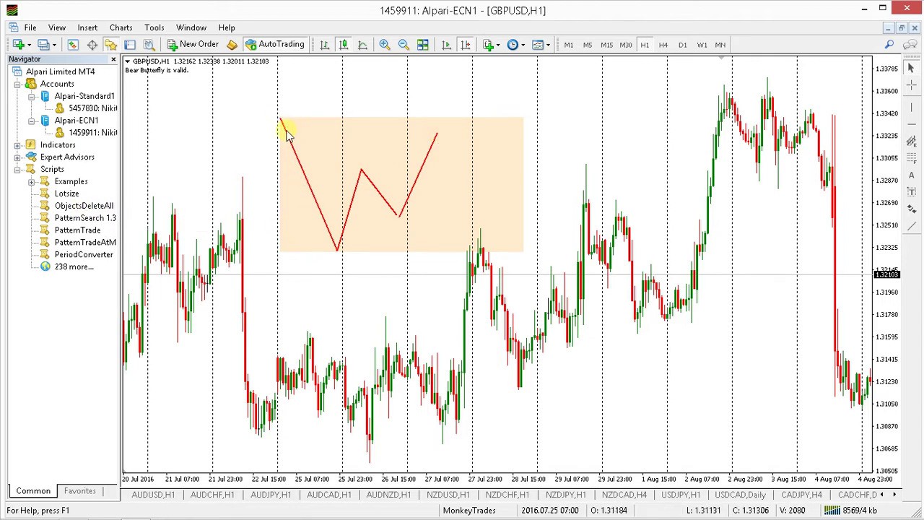
# Drag the W's middle peak lower and stretch its final leg above the rectangle.
pyautogui.doubleClick(361, 175)
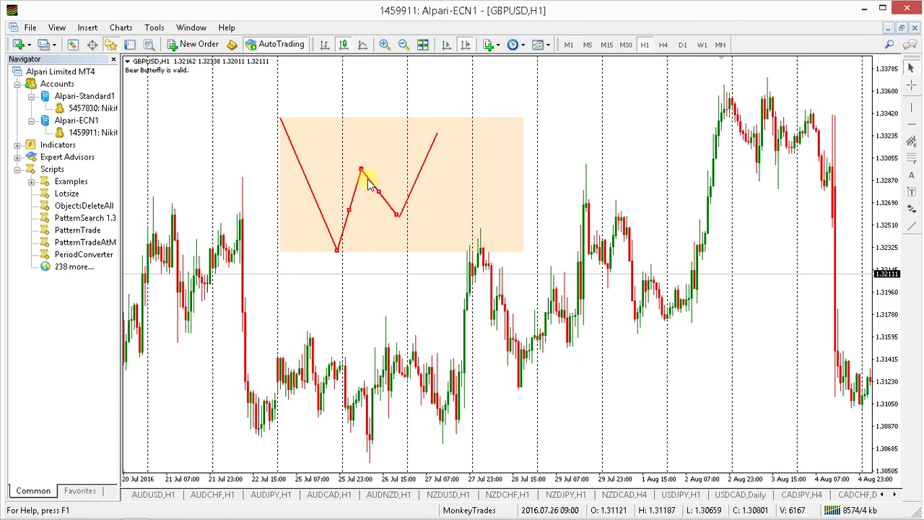
pyautogui.doubleClick(363, 177)
pyautogui.moveTo(363, 177); pyautogui.dragTo(364, 190)
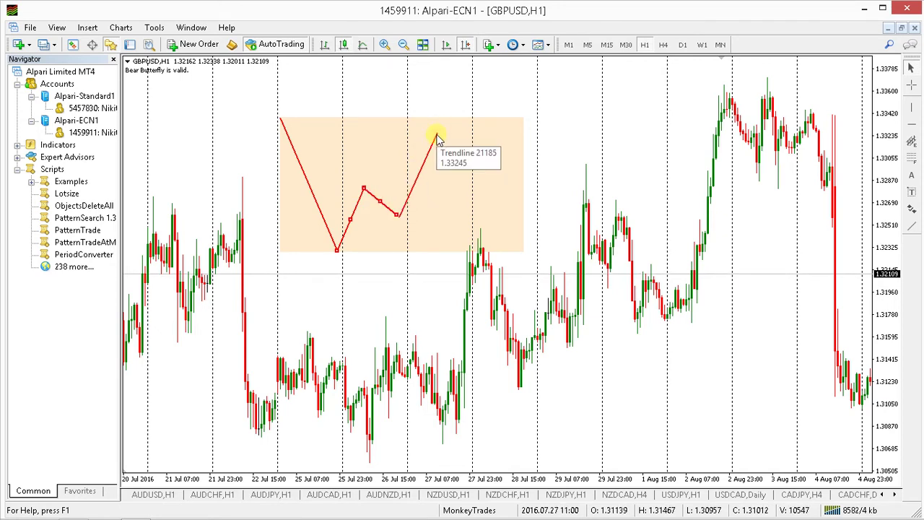
pyautogui.moveTo(438, 139); pyautogui.dragTo(449, 102)
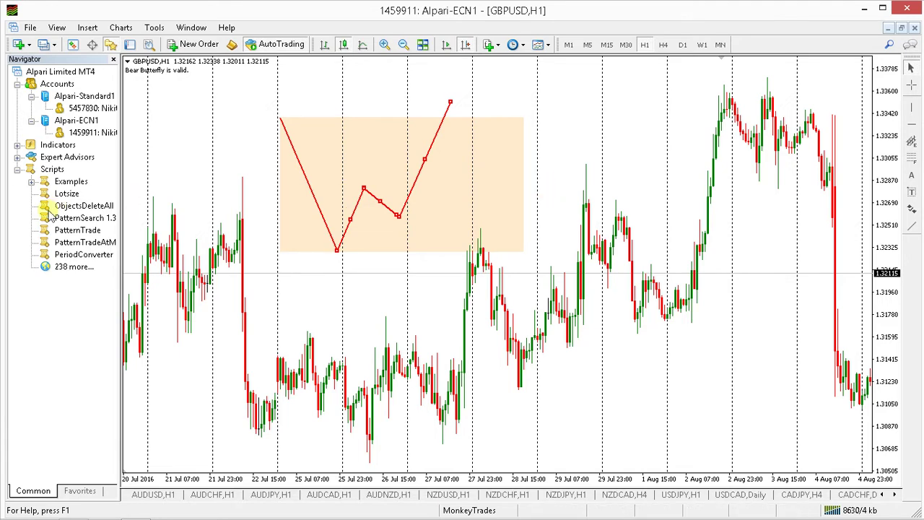
# Run the ObjectsDeleteAll script to remove the W and rectangle.
pyautogui.doubleClick(91, 207)
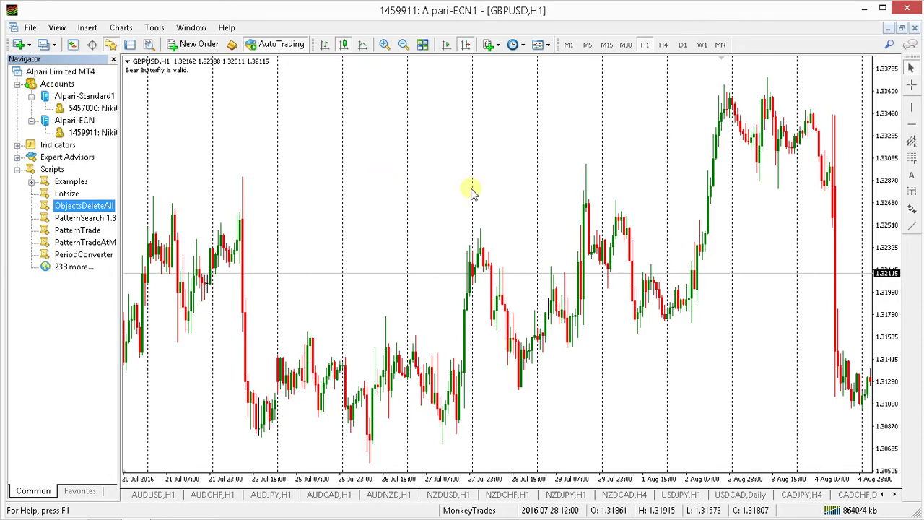
pyautogui.click(910, 227)
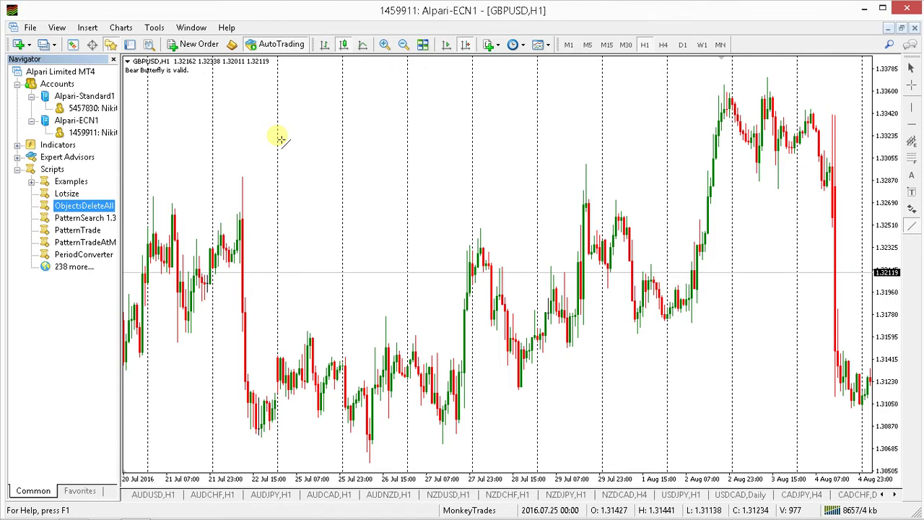
# Draw rising, falling and rising red legs from 22 Jul, peaking around 26 Jul, and adjust the end.
pyautogui.moveTo(281, 285)
pyautogui.mouseDown()
pyautogui.moveTo(323, 178)
pyautogui.moveTo(361, 240)
pyautogui.mouseUp()
pyautogui.click(910, 230)
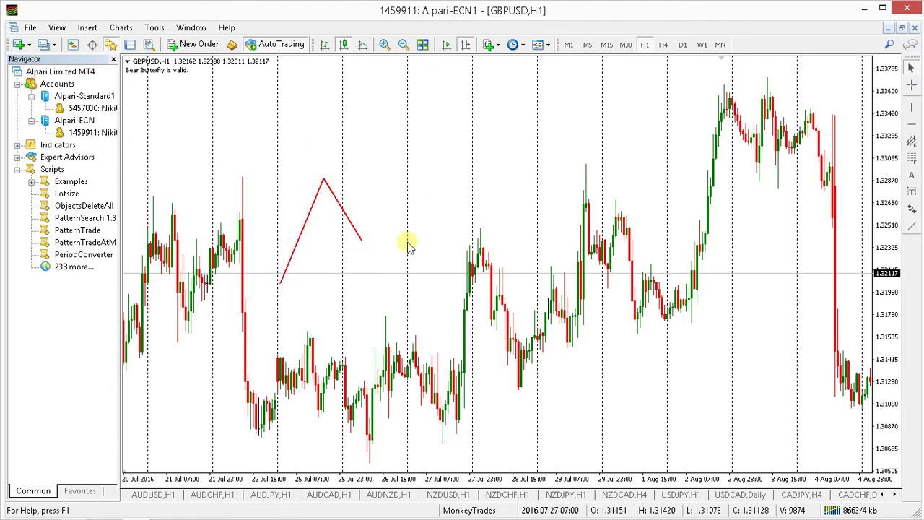
pyautogui.click(906, 230)
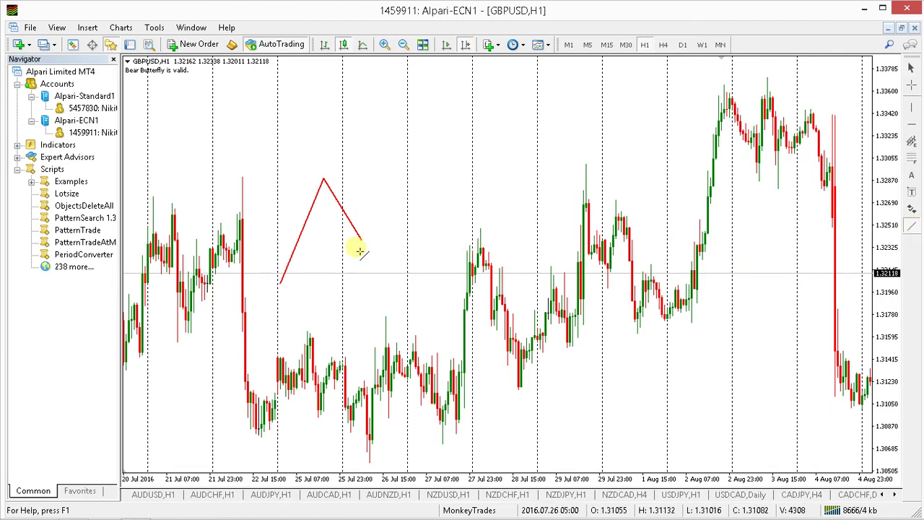
pyautogui.moveTo(362, 241); pyautogui.dragTo(410, 120)
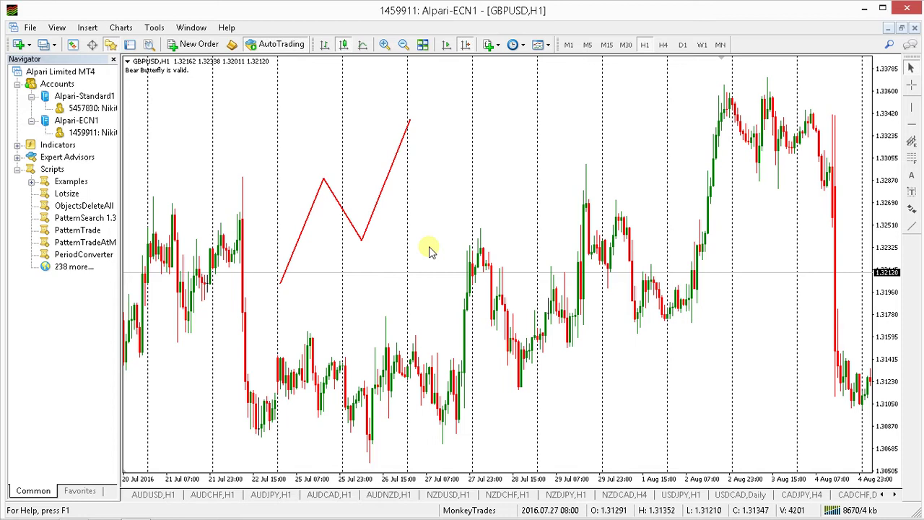
pyautogui.click(912, 230)
pyautogui.moveTo(410, 120); pyautogui.dragTo(437, 218)
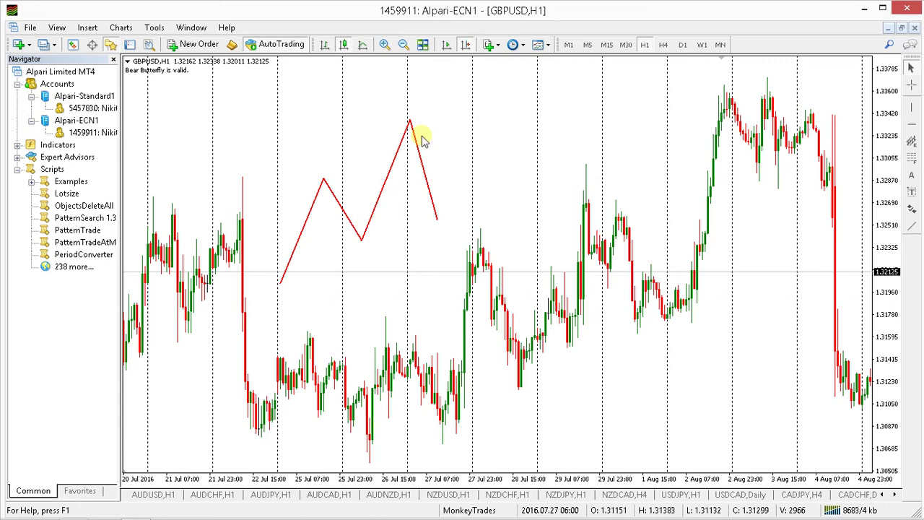
pyautogui.click(912, 228)
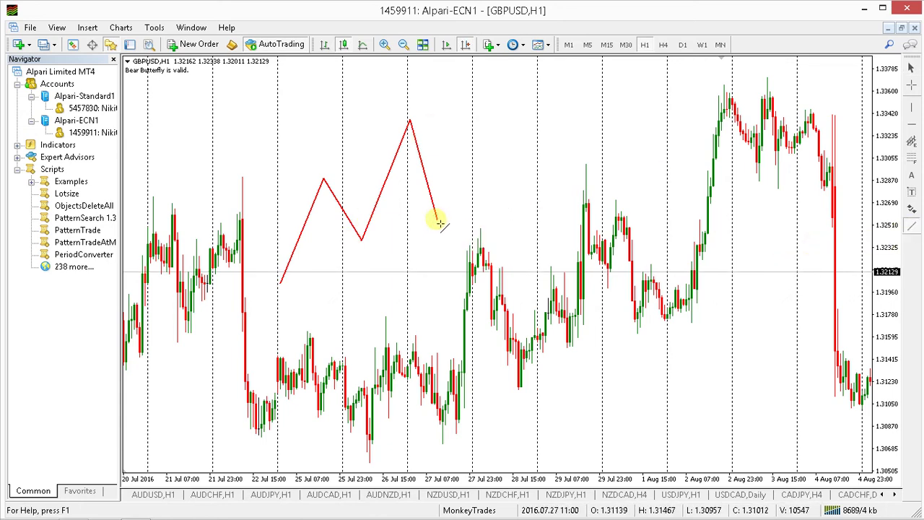
pyautogui.moveTo(437, 220); pyautogui.dragTo(470, 144)
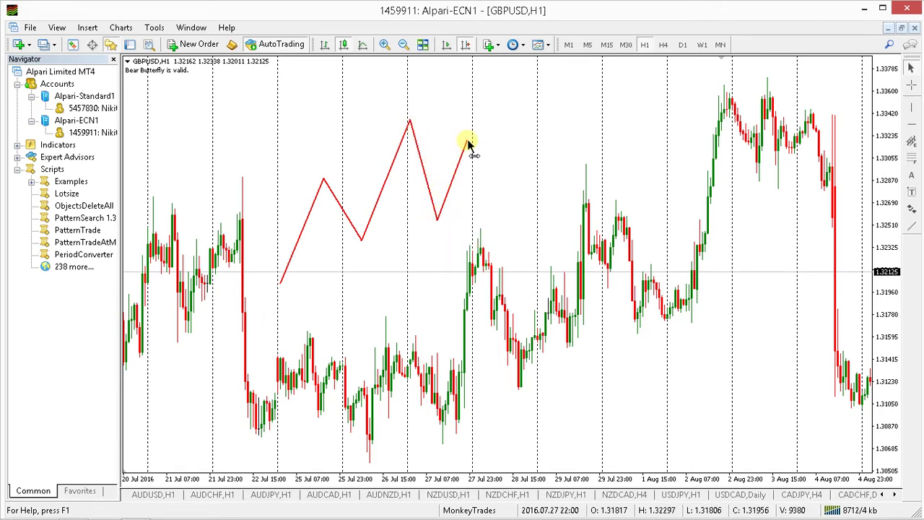
pyautogui.moveTo(468, 142)
pyautogui.mouseDown()
pyautogui.moveTo(441, 208)
pyautogui.moveTo(467, 144)
pyautogui.mouseUp()
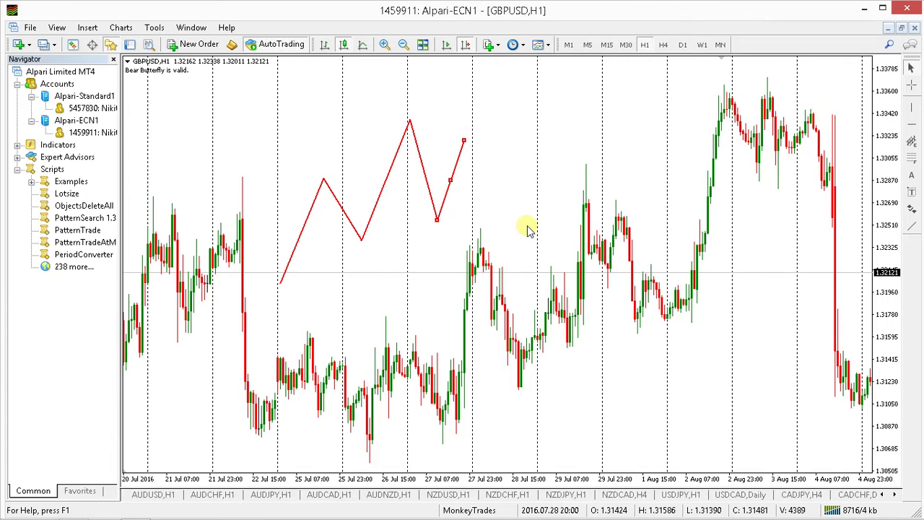
# Anchor a Fibonacci retracement on the zigzag's last rising leg, from 1.32546 to 1.33230.
pyautogui.click(911, 158)
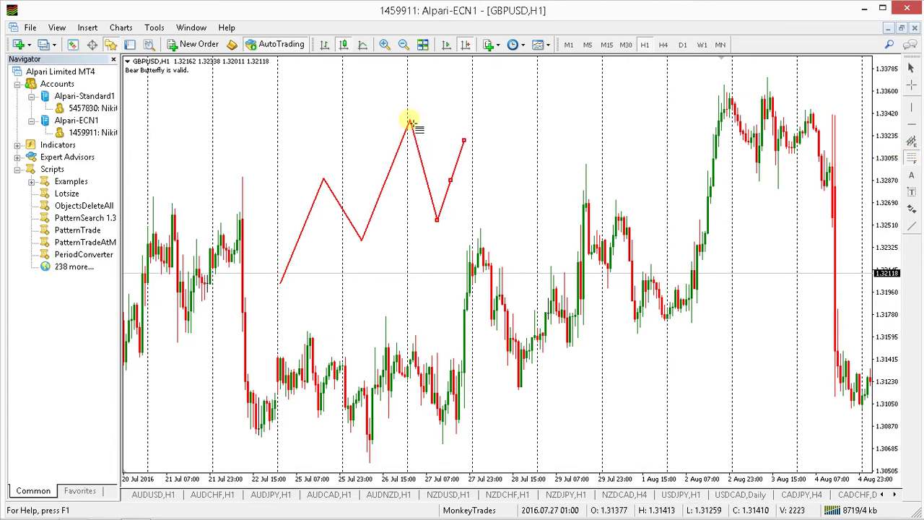
pyautogui.moveTo(409, 122); pyautogui.dragTo(497, 223)
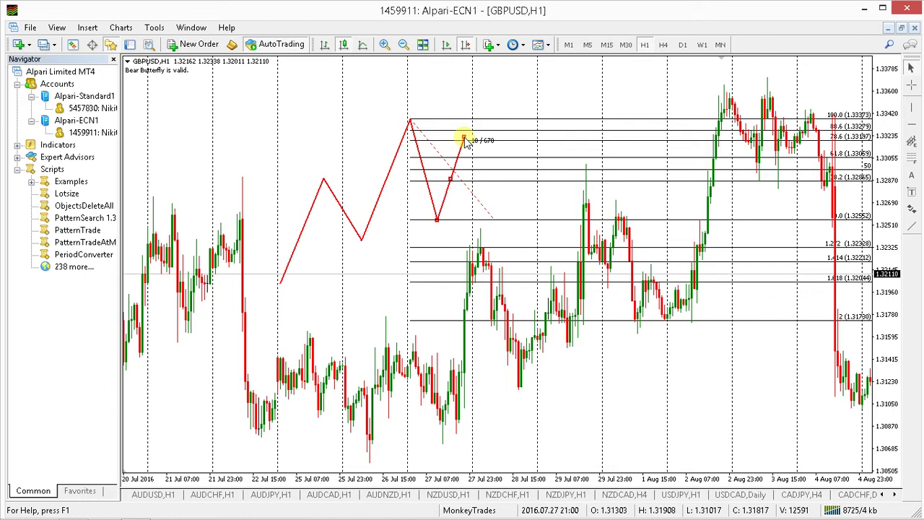
pyautogui.moveTo(466, 142); pyautogui.dragTo(463, 134)
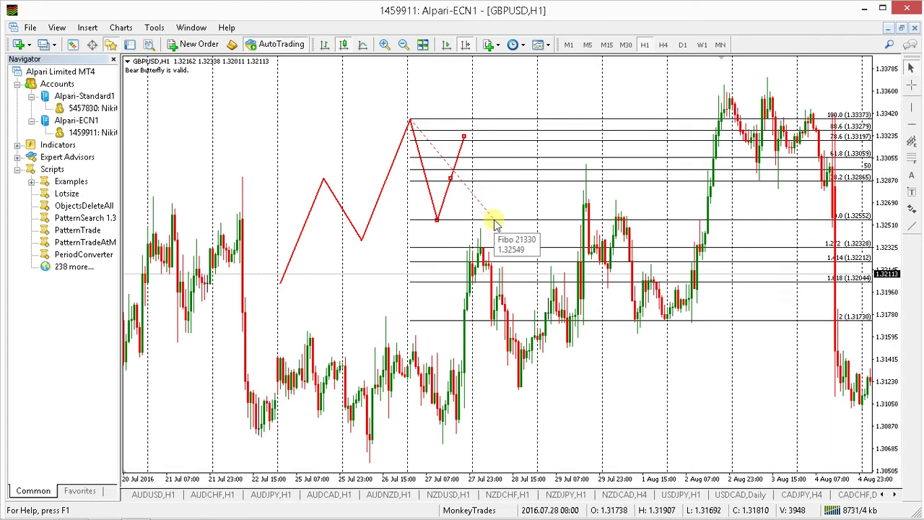
pyautogui.moveTo(494, 211); pyautogui.dragTo(500, 139)
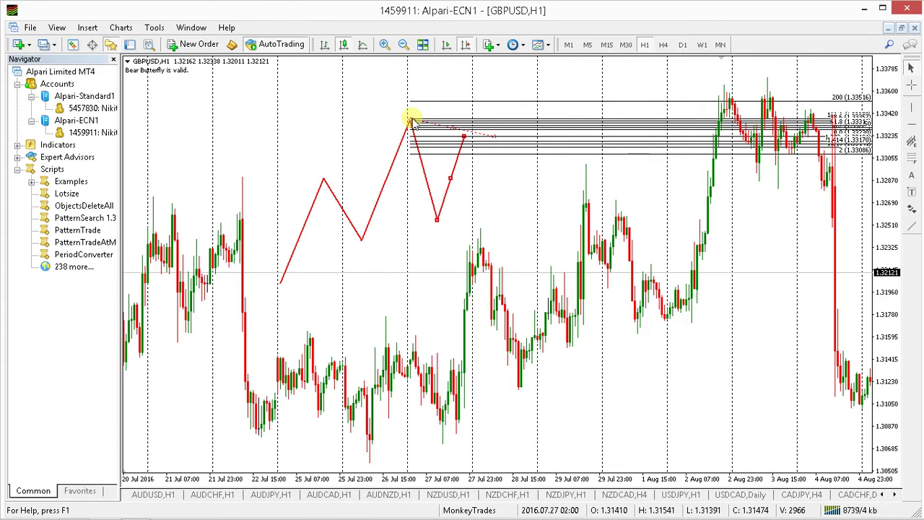
pyautogui.moveTo(412, 121); pyautogui.dragTo(402, 225)
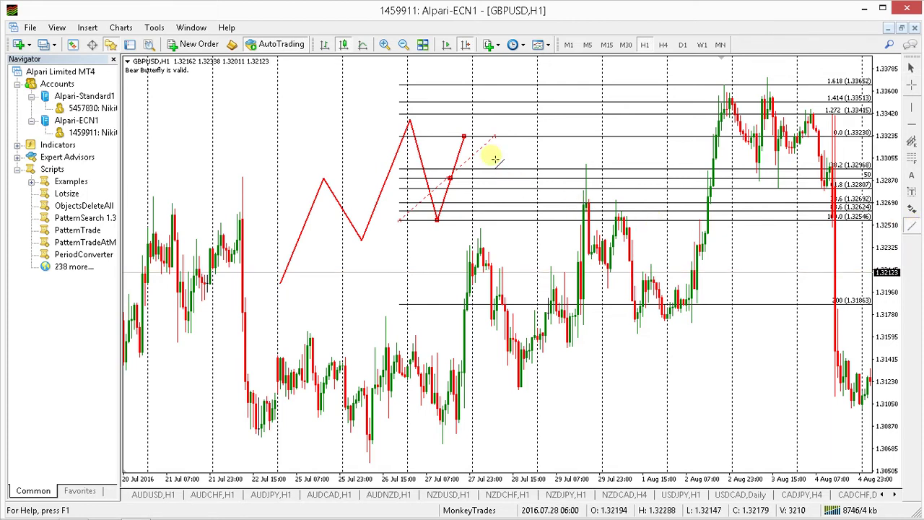
# Add a pullback leg and a new rising leg from the zigzag's last vertex.
pyautogui.click(464, 137)
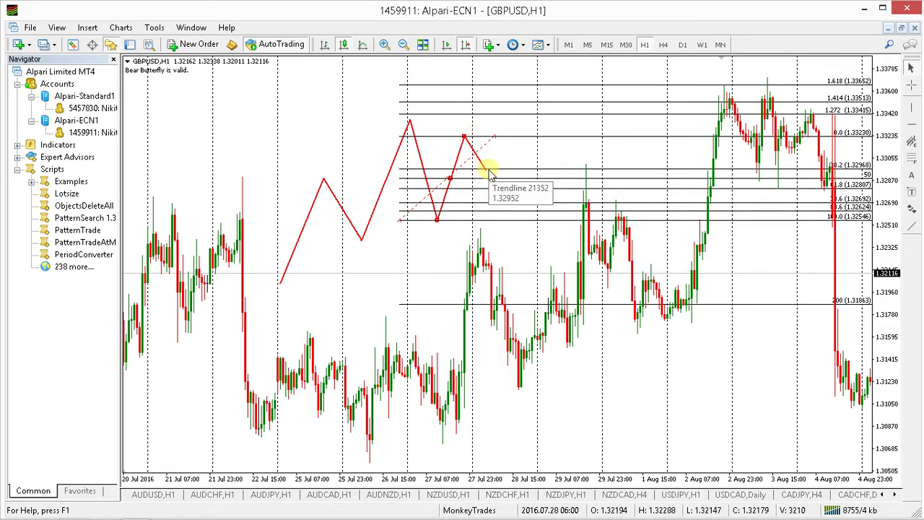
pyautogui.click(488, 172)
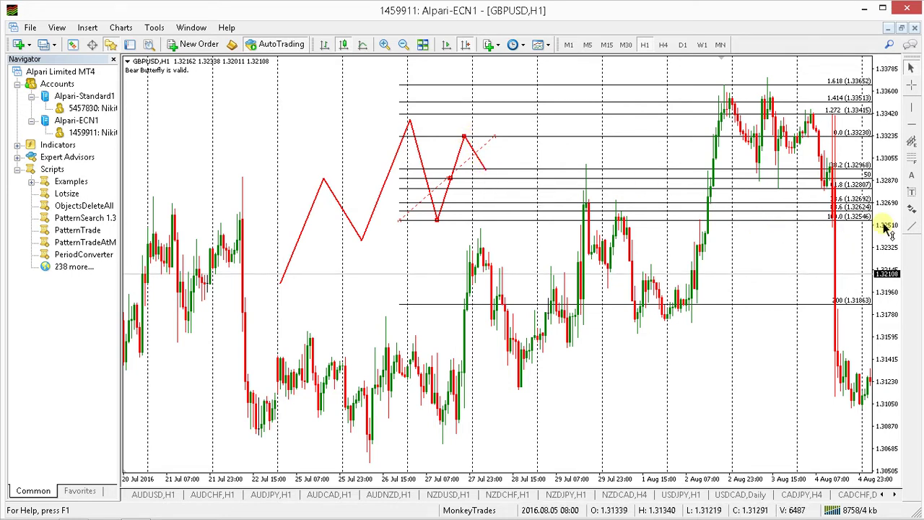
pyautogui.click(911, 225)
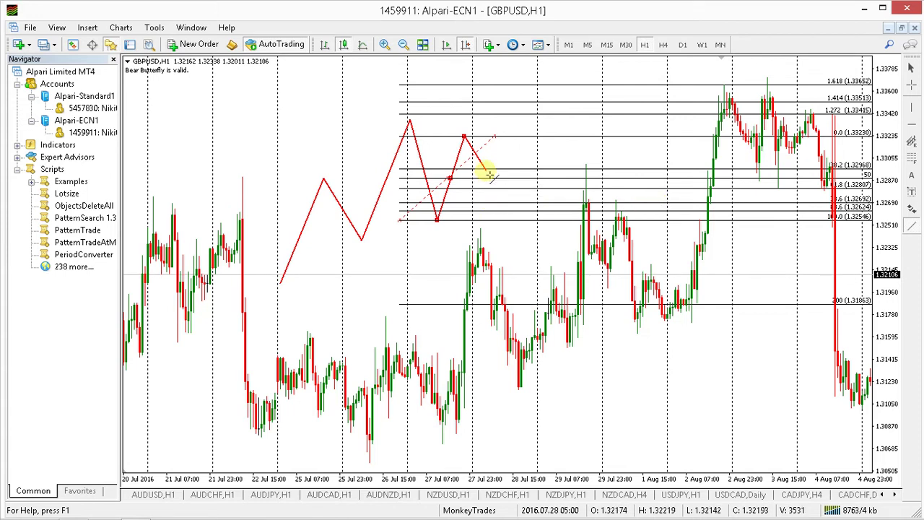
pyautogui.moveTo(487, 170); pyautogui.dragTo(526, 120)
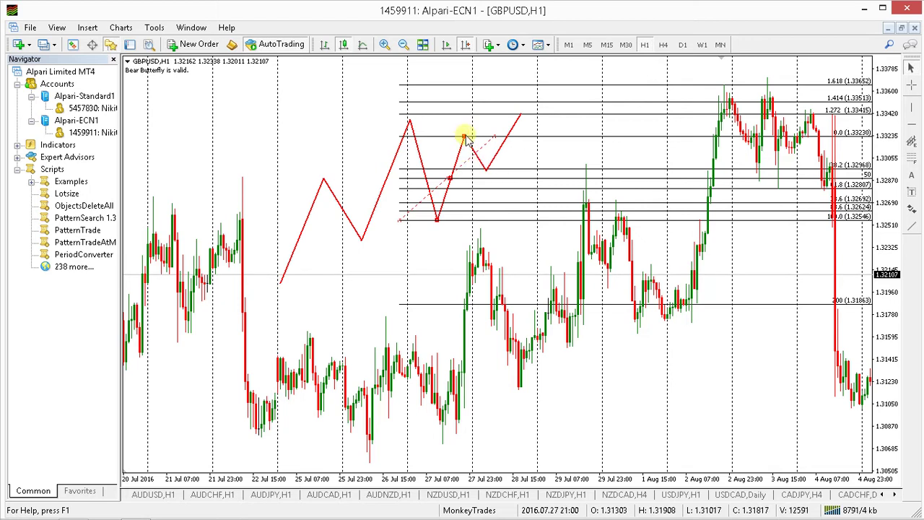
# Fine-tune the vertices so the final leg reaches the 1.272 level, then clear all drawings.
pyautogui.moveTo(466, 137); pyautogui.dragTo(522, 117)
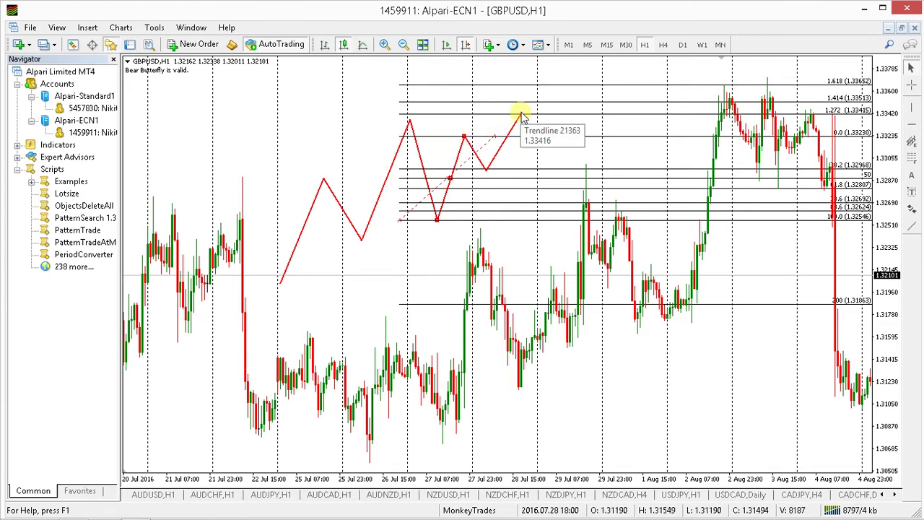
pyautogui.moveTo(521, 113); pyautogui.dragTo(524, 108)
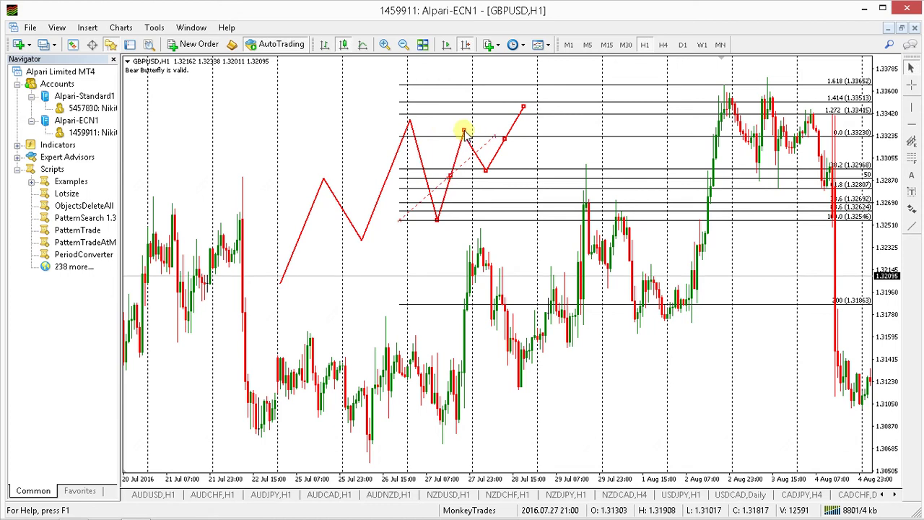
pyautogui.moveTo(465, 137); pyautogui.dragTo(466, 133)
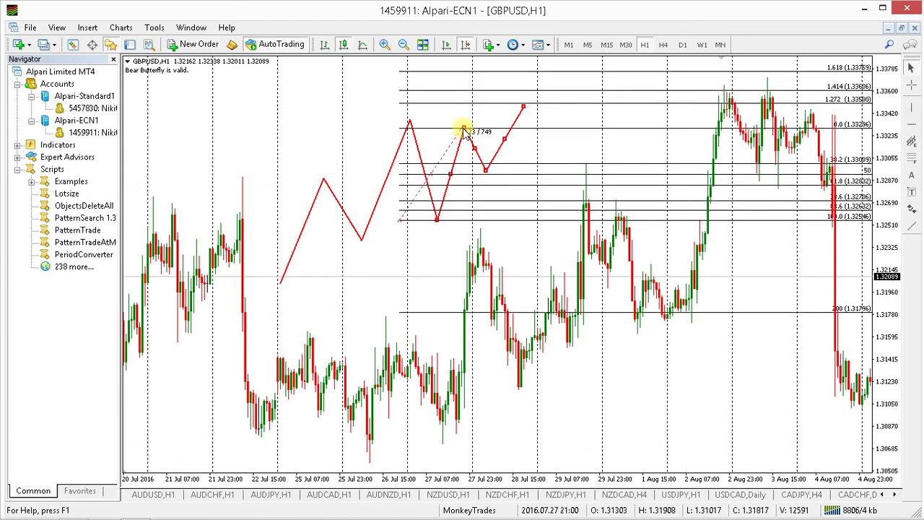
pyautogui.moveTo(524, 111); pyautogui.dragTo(528, 99)
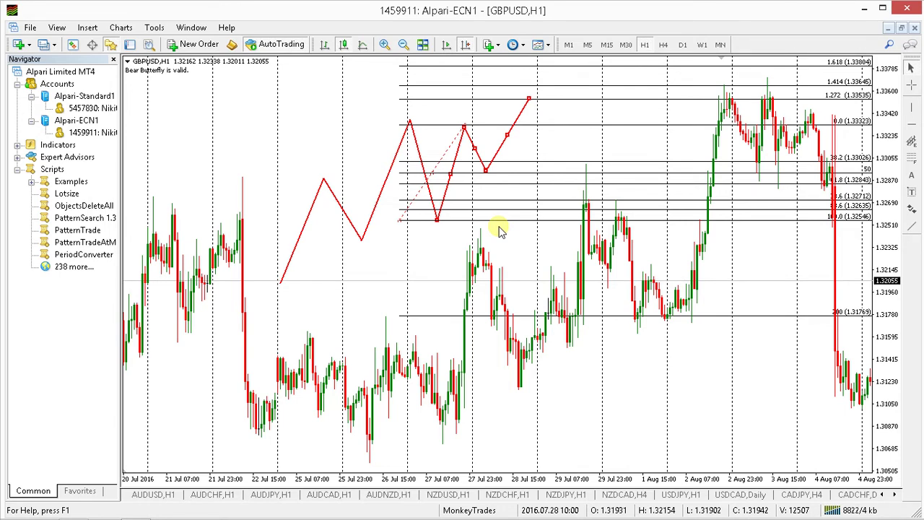
pyautogui.doubleClick(80, 207)
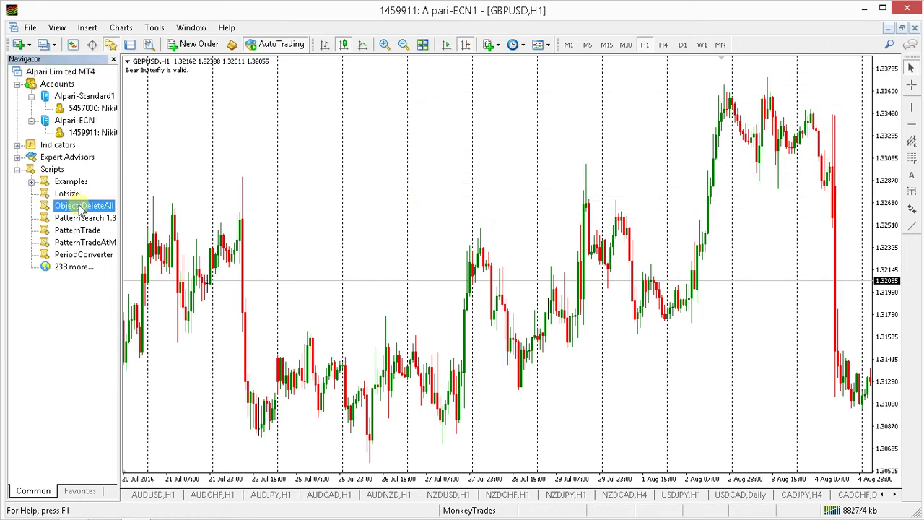
# Draw a fresh three-leg red zigzag: up to a peak, down to a low, then up.
pyautogui.click(911, 226)
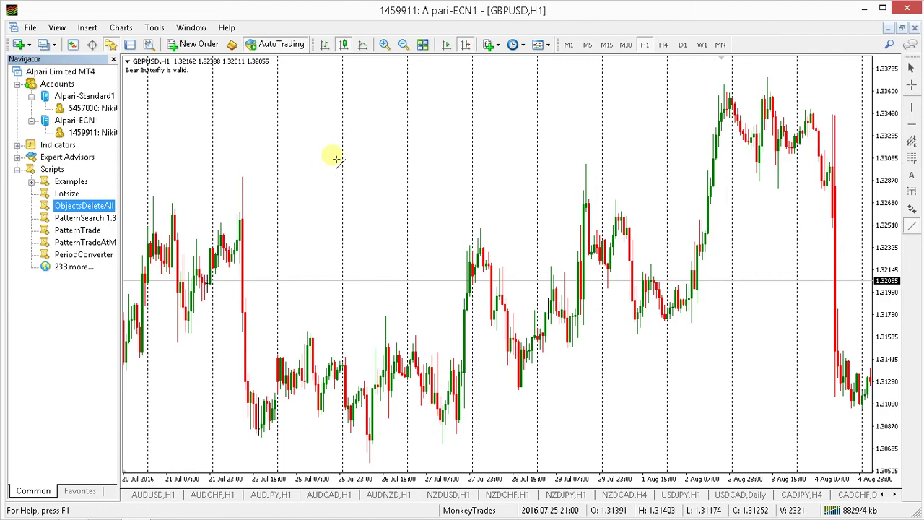
pyautogui.moveTo(286, 243); pyautogui.dragTo(333, 106)
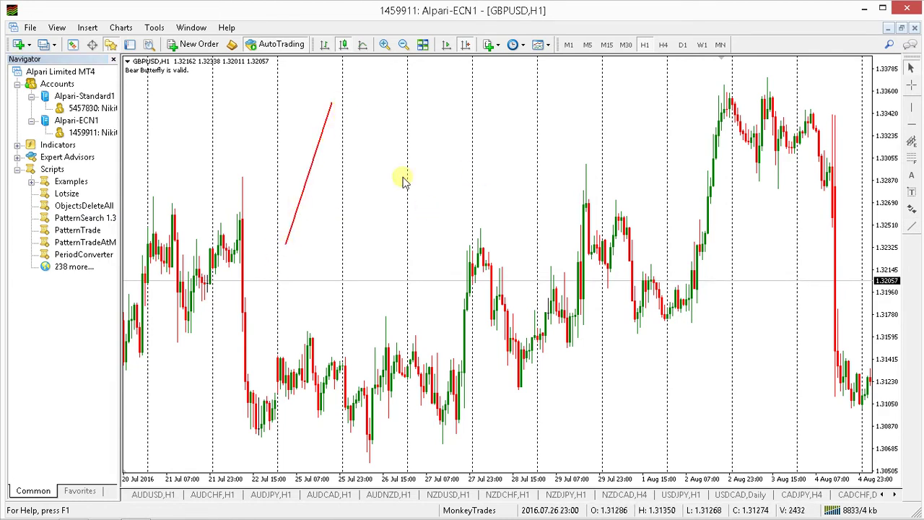
pyautogui.click(911, 226)
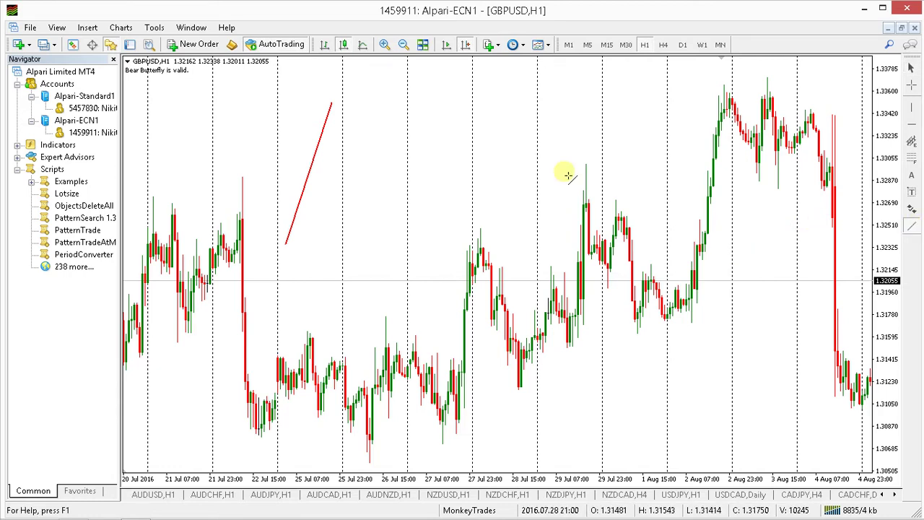
pyautogui.moveTo(333, 107); pyautogui.dragTo(362, 221)
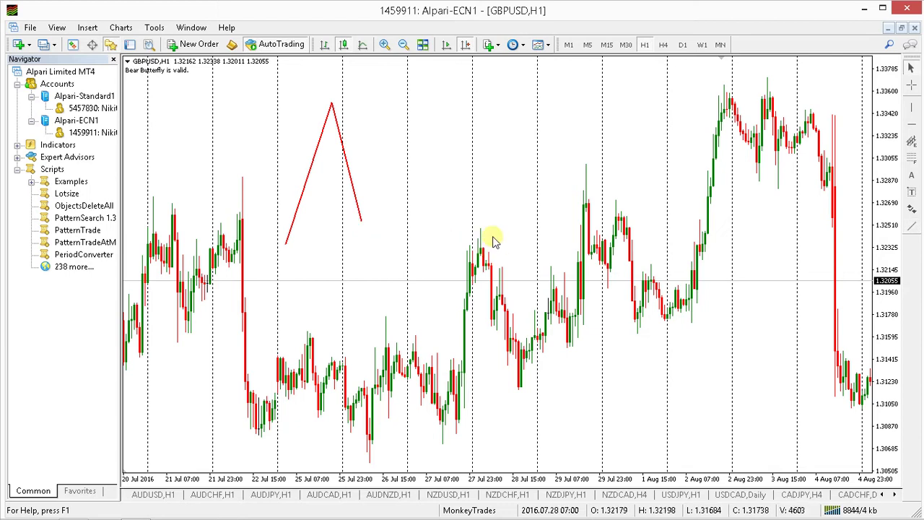
pyautogui.click(911, 226)
pyautogui.moveTo(361, 221); pyautogui.dragTo(391, 161)
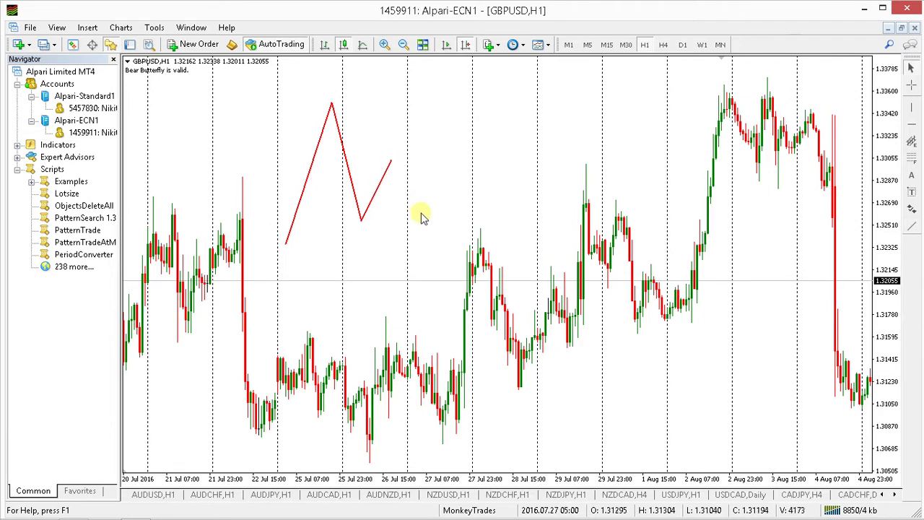
pyautogui.click(95, 222)
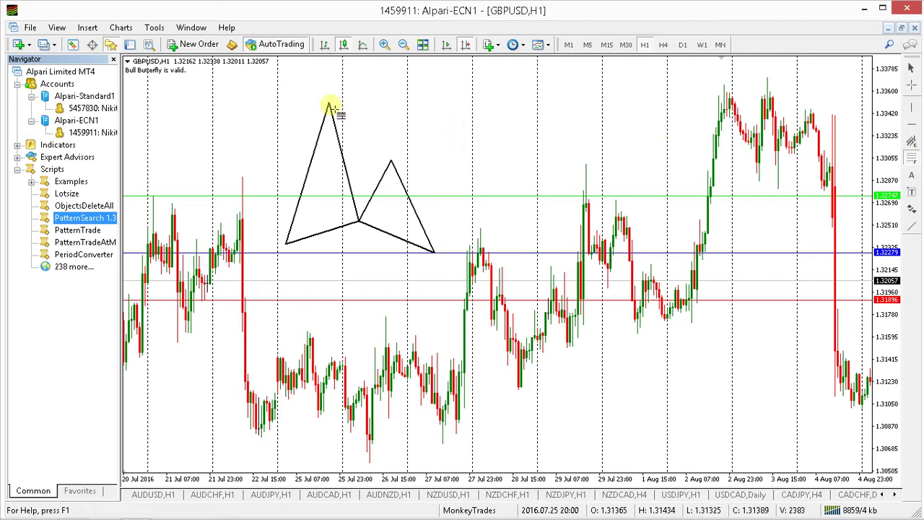
# Fit a Fibonacci retracement to the butterfly's first leg, then delete all chart objects.
pyautogui.moveTo(329, 105); pyautogui.dragTo(360, 221)
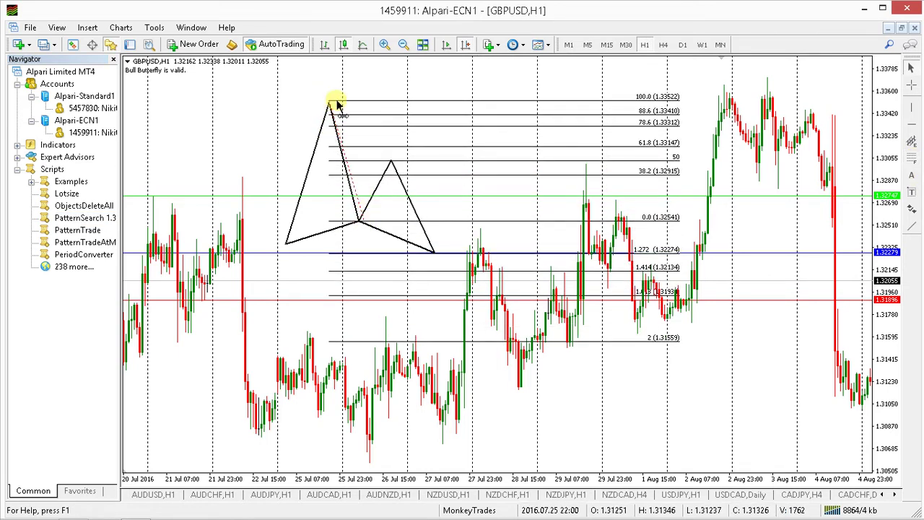
pyautogui.moveTo(329, 99); pyautogui.dragTo(322, 105)
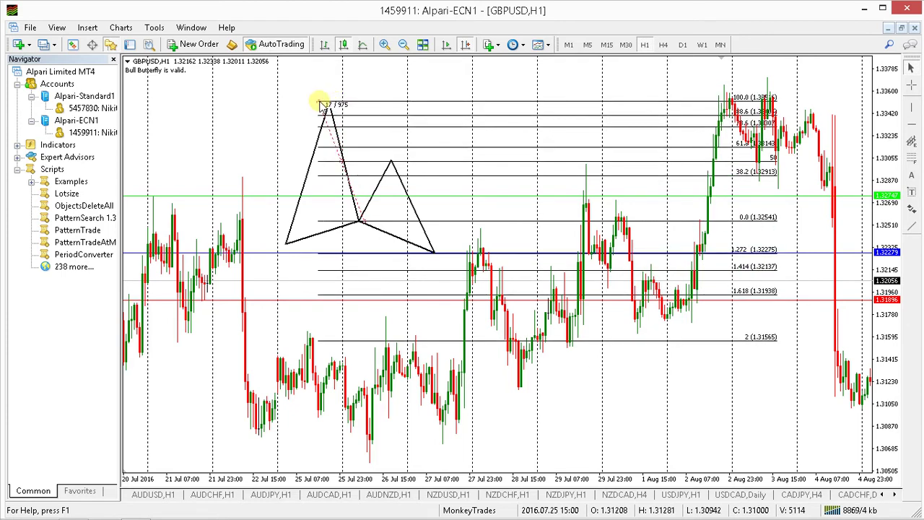
pyautogui.moveTo(322, 106); pyautogui.dragTo(323, 107)
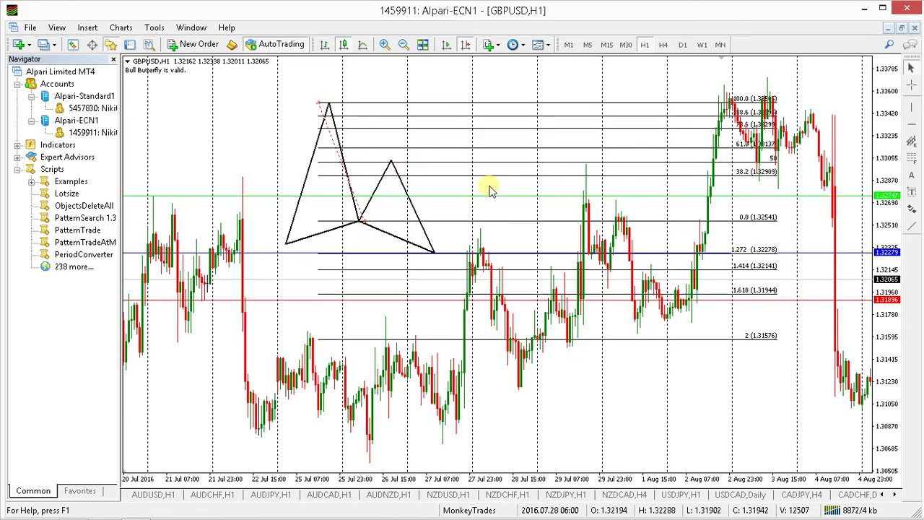
pyautogui.doubleClick(104, 209)
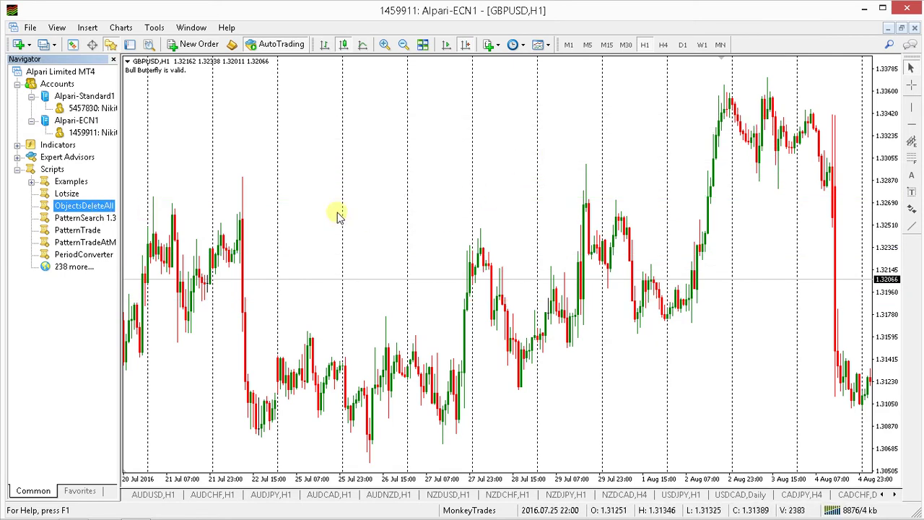
# Scroll the chart back to frame 19 Jul to 4 Aug.
pyautogui.moveTo(336, 213); pyautogui.dragTo(451, 213)
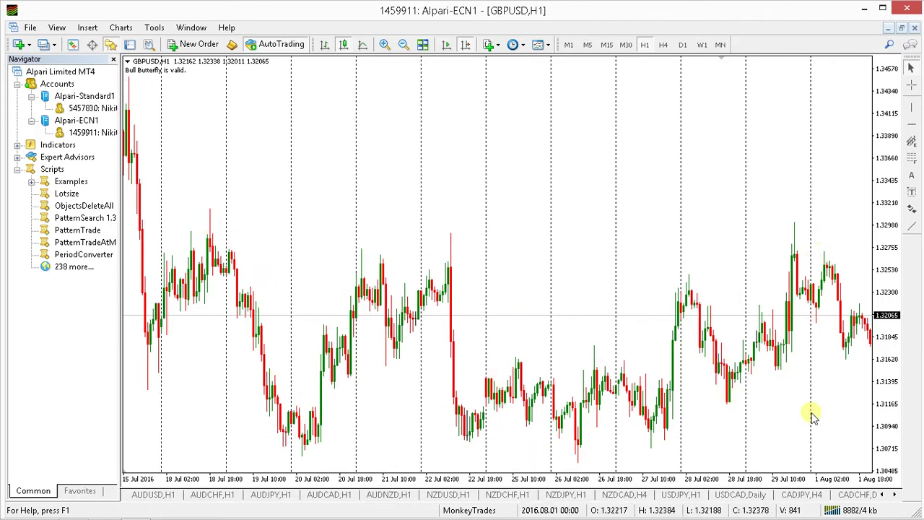
pyautogui.scroll(-6, 807, 402)
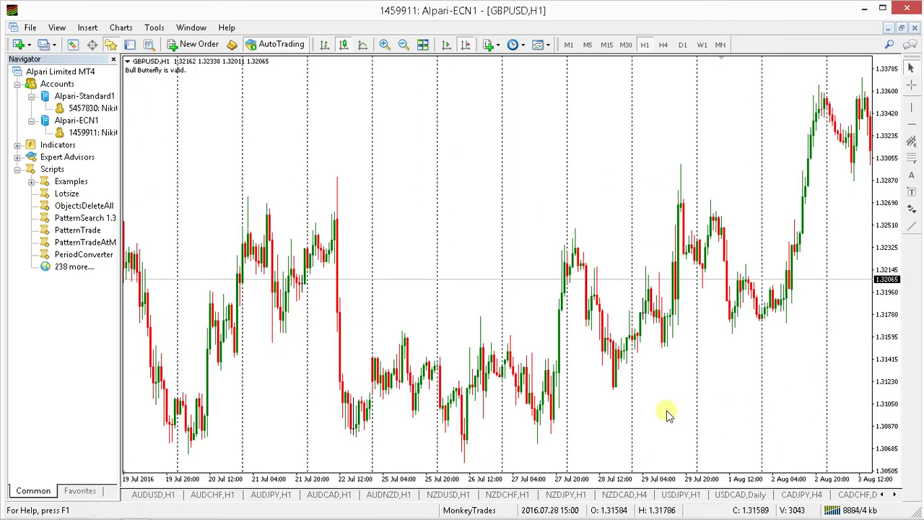
pyautogui.moveTo(383, 268); pyautogui.dragTo(517, 310)
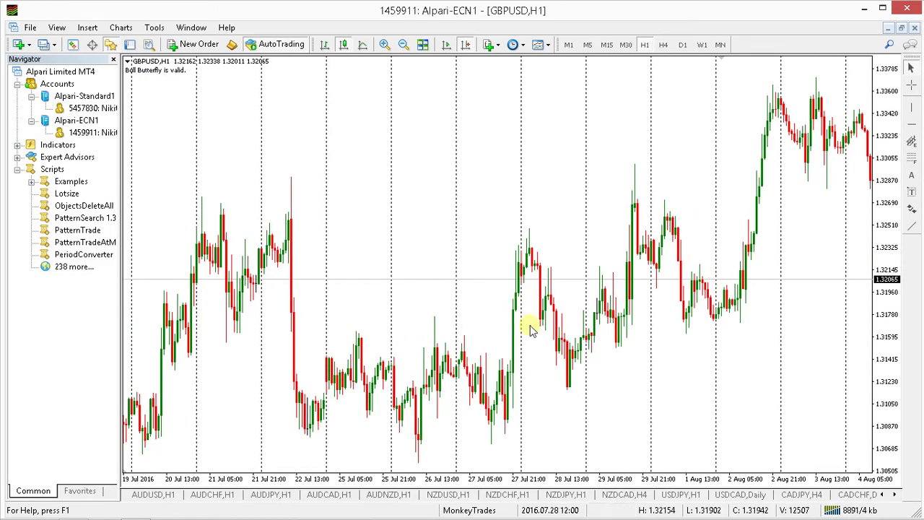
pyautogui.click(910, 228)
# Draw a red V from the 22 Jul high to the 26 Jul low, with a Fibonacci retracement over the first leg.
pyautogui.moveTo(292, 177); pyautogui.dragTo(418, 463)
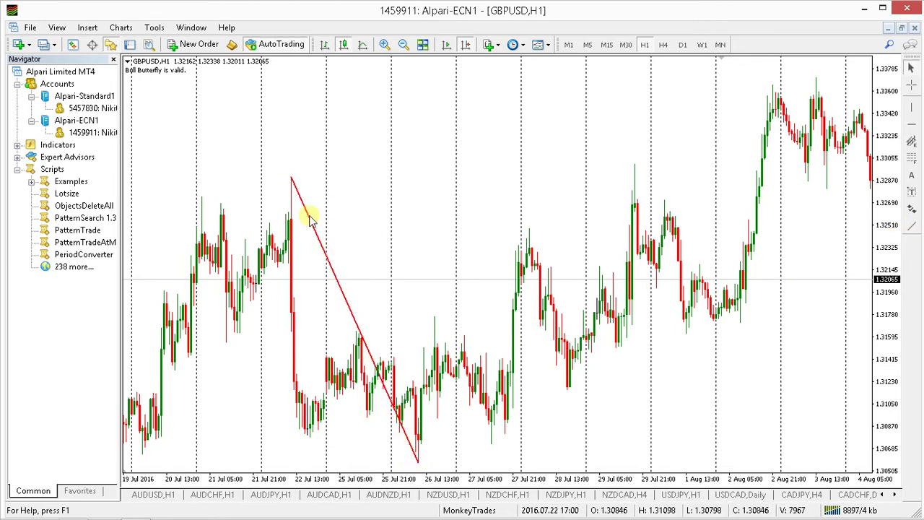
pyautogui.click(911, 227)
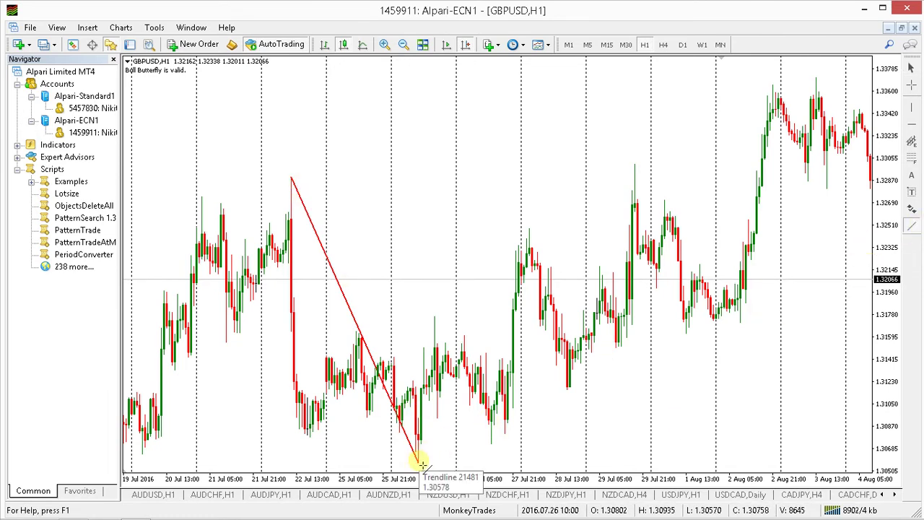
pyautogui.moveTo(418, 463); pyautogui.dragTo(531, 231)
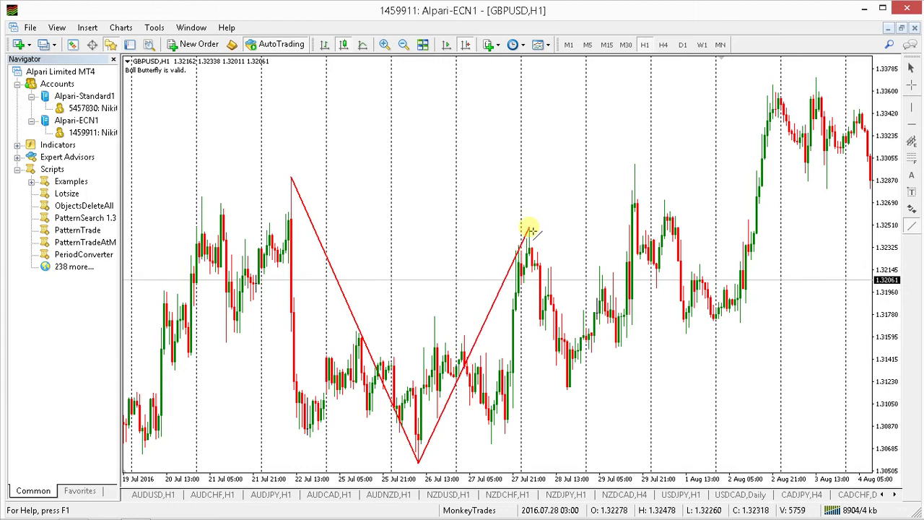
pyautogui.click(911, 157)
pyautogui.moveTo(292, 177); pyautogui.dragTo(418, 459)
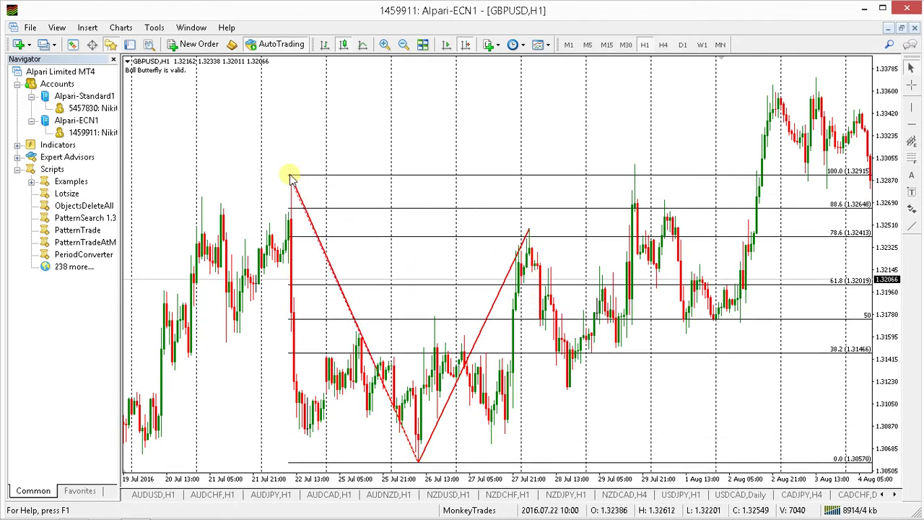
# Re-anchor the Fibonacci retracement between the V's peak and the bottom low.
pyautogui.moveTo(290, 178); pyautogui.dragTo(291, 175)
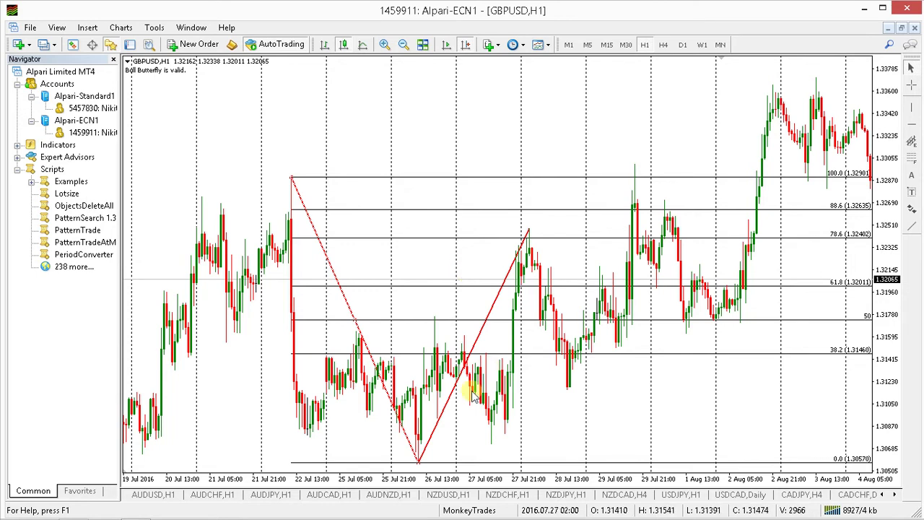
pyautogui.moveTo(418, 465); pyautogui.dragTo(531, 229)
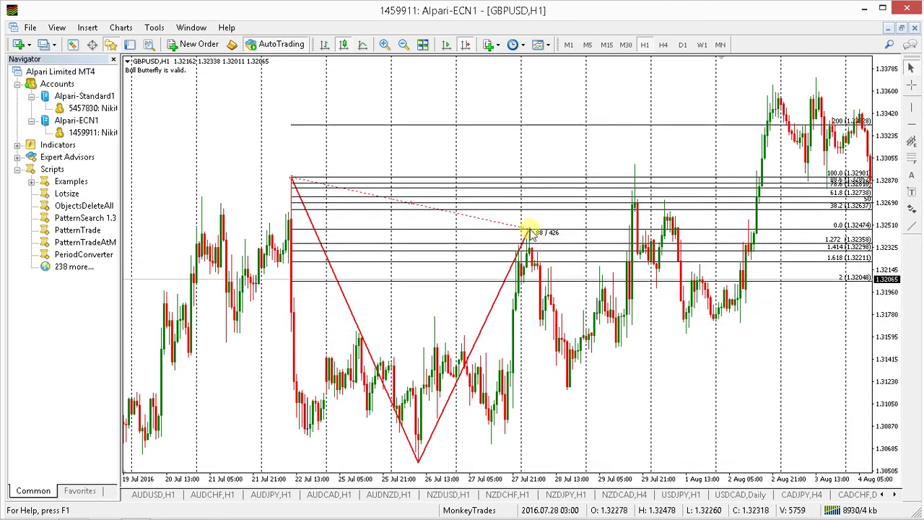
pyautogui.moveTo(295, 182); pyautogui.dragTo(419, 461)
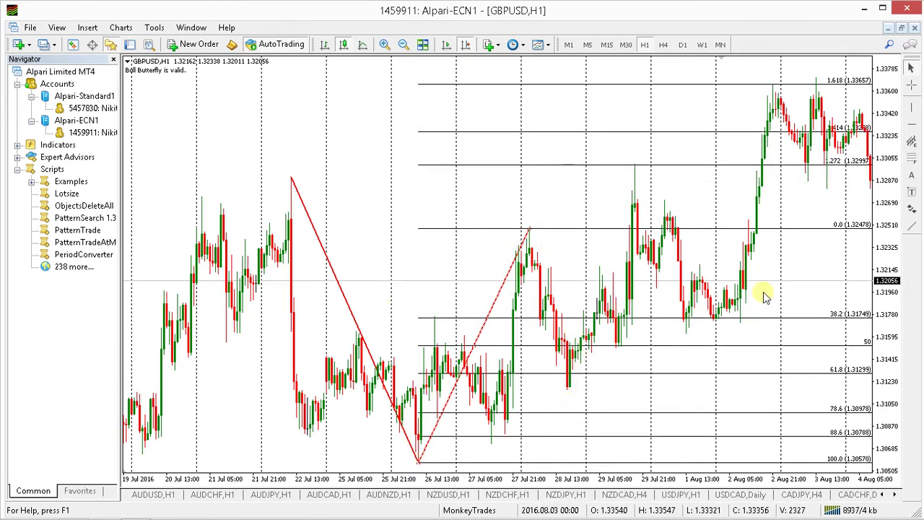
# Add a third red leg down from the peak, stretch the Fibonacci to 29 Jul, then undo everything.
pyautogui.click(911, 226)
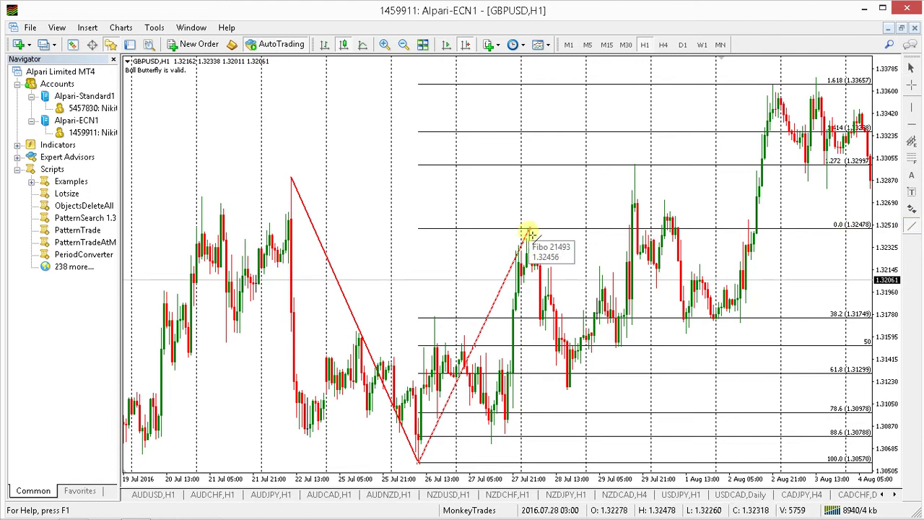
pyautogui.moveTo(530, 231); pyautogui.dragTo(568, 387)
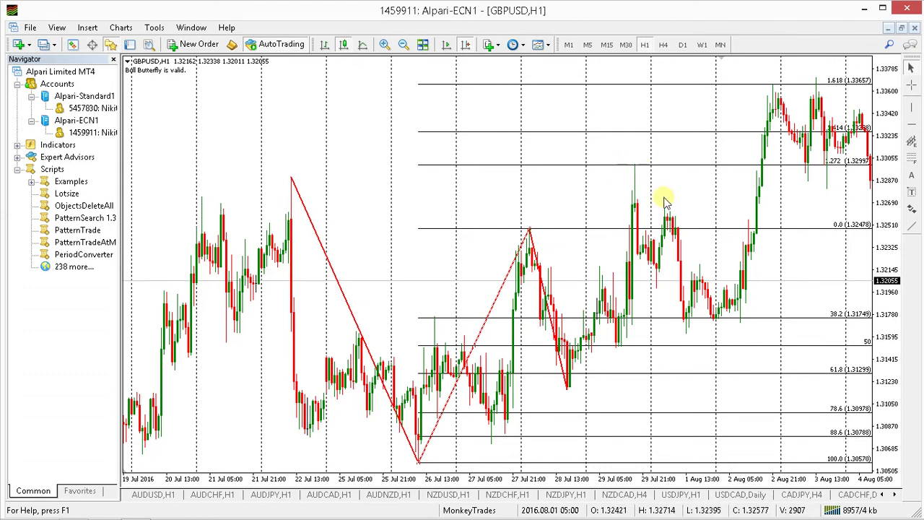
pyautogui.moveTo(530, 231); pyautogui.dragTo(634, 166)
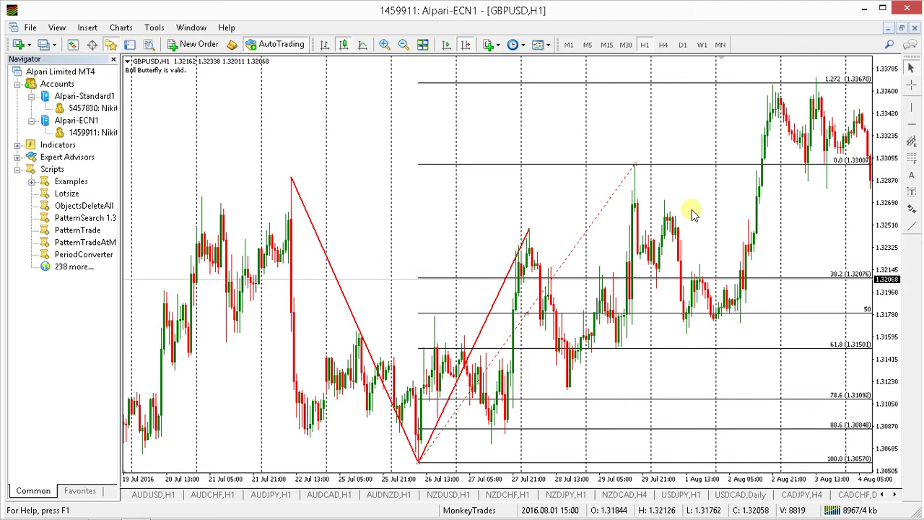
pyautogui.press('BackSpace')
pyautogui.press('BackSpace')
pyautogui.press('BackSpace')
pyautogui.press('BackSpace')
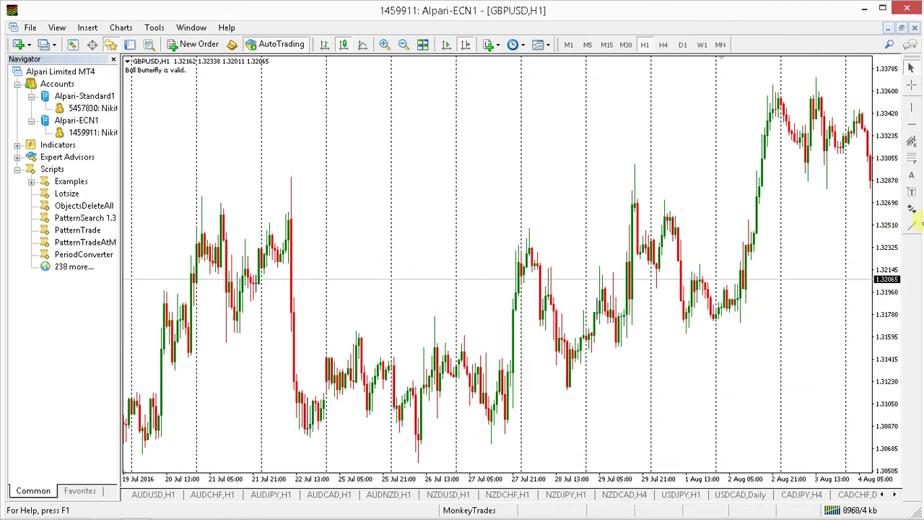
# Redraw red legs from the 22 Jul high down to the low and back up to the 27 Jul peak.
pyautogui.click(912, 226)
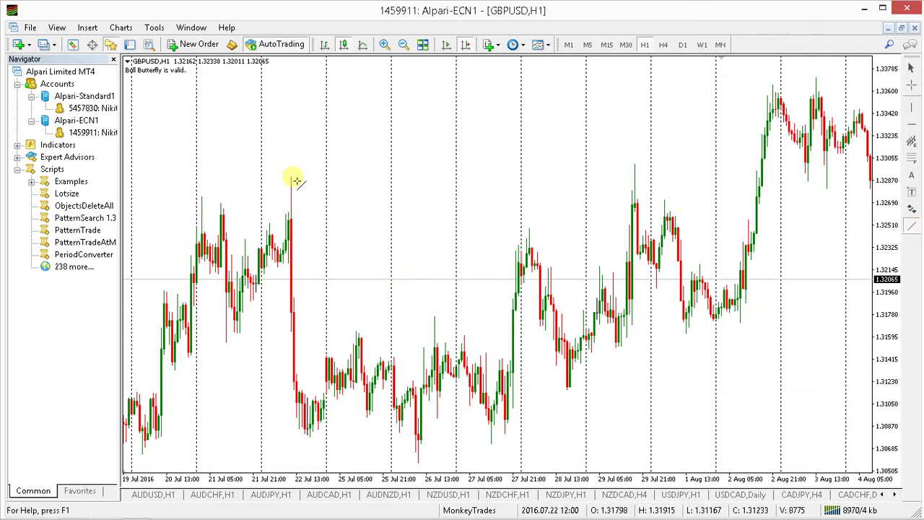
pyautogui.moveTo(300, 196); pyautogui.dragTo(417, 461)
pyautogui.click(912, 226)
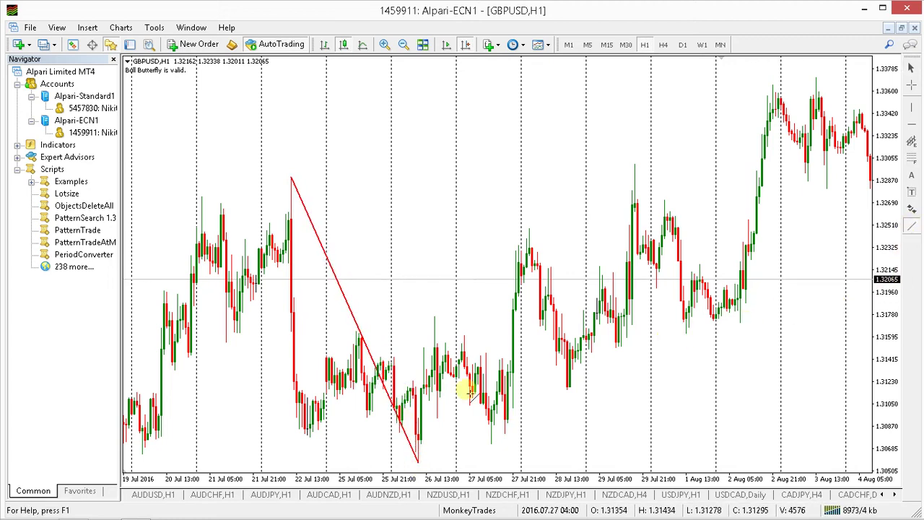
pyautogui.moveTo(419, 462); pyautogui.dragTo(529, 230)
# Add the third leg down to the 28 Jul low and run the PatternSearch 1.3 script.
pyautogui.click(912, 226)
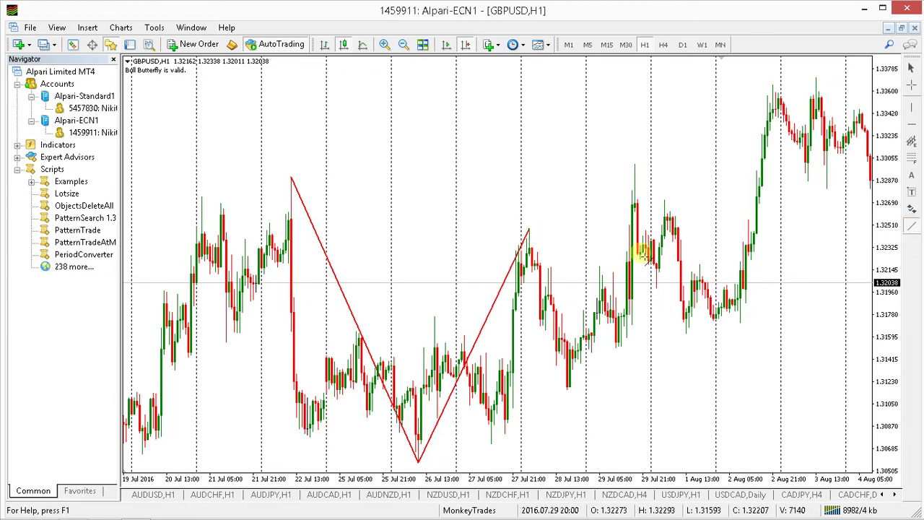
pyautogui.moveTo(529, 232); pyautogui.dragTo(570, 394)
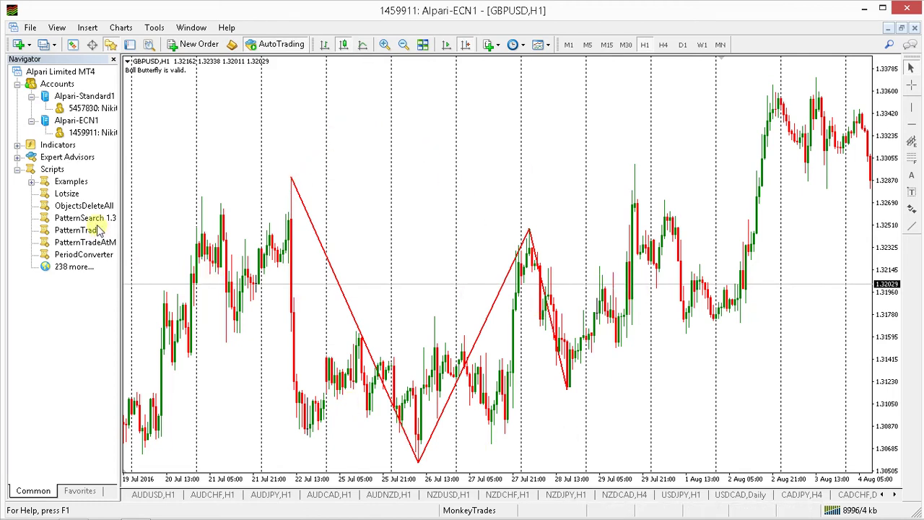
pyautogui.click(98, 219)
pyautogui.doubleClick(98, 219)
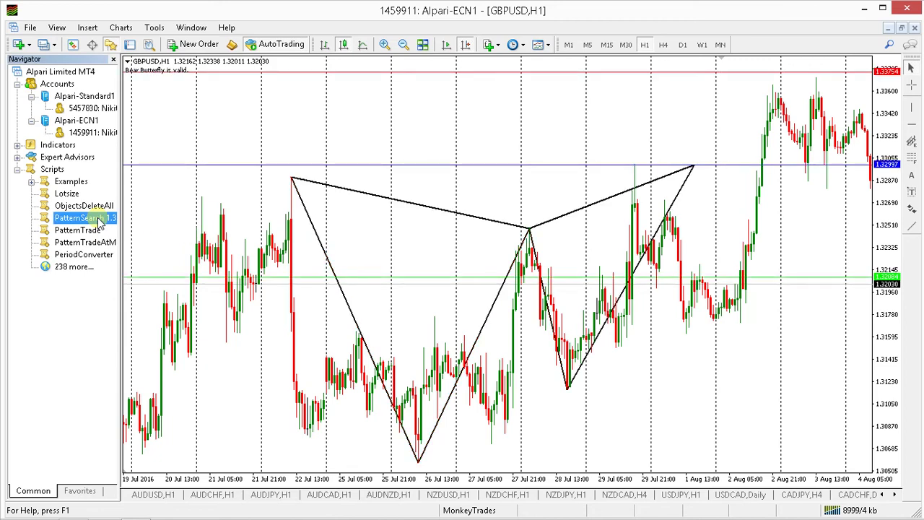